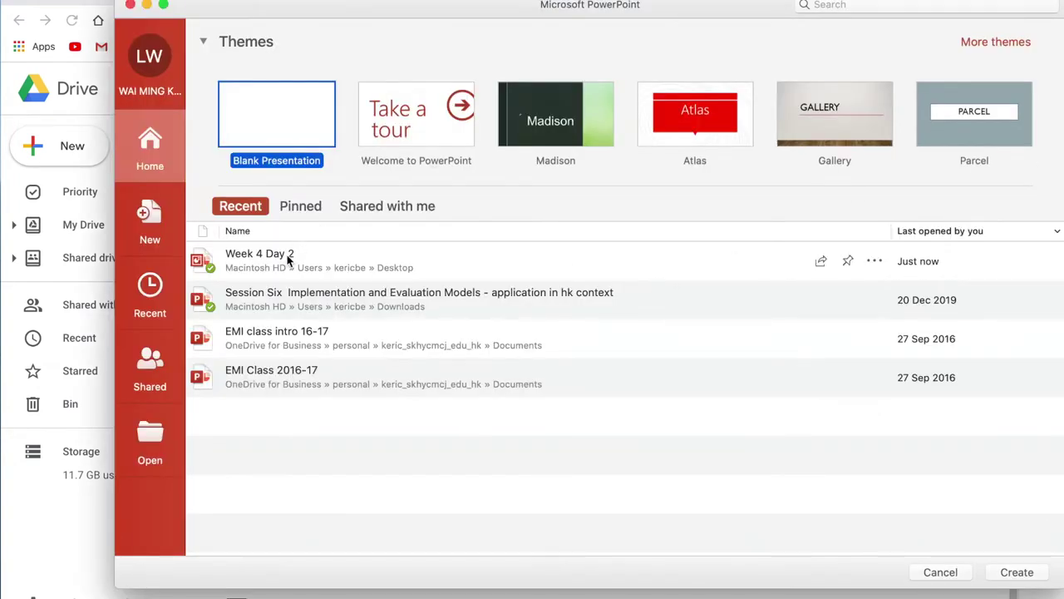
Open the Week 4 Day 2 presentation and screenshot the 'all' slide
double_click(286, 259)
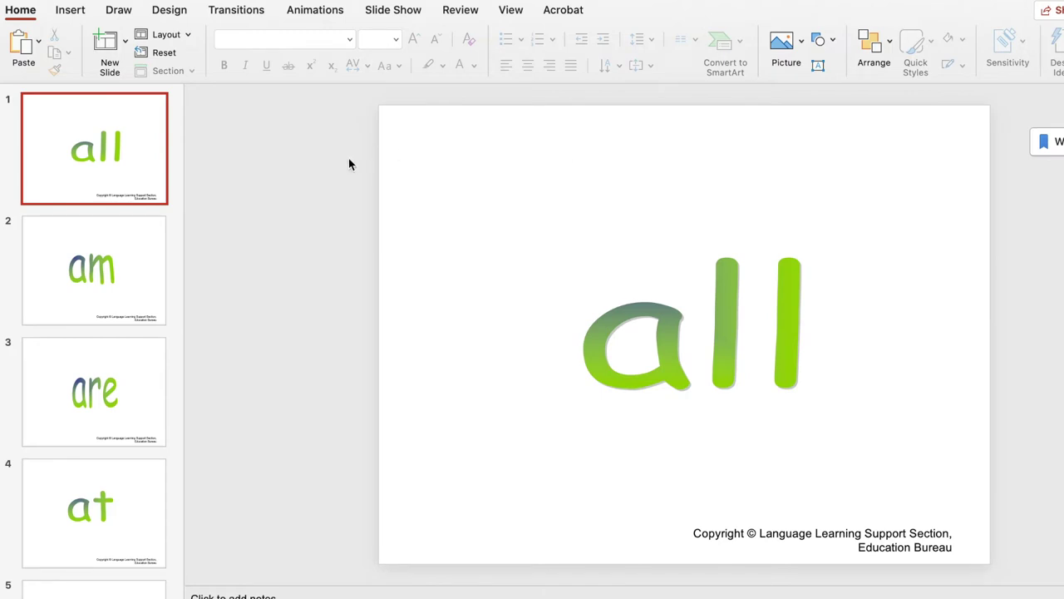
key(super+shift+4)
drag(380, 107, 956, 544)
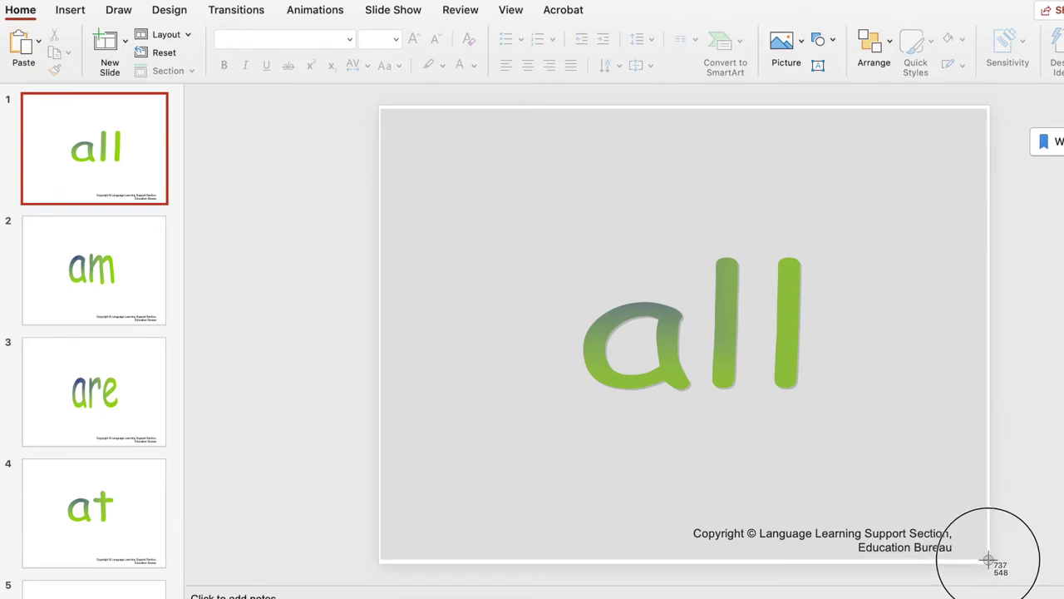
drag(956, 544, 988, 562)
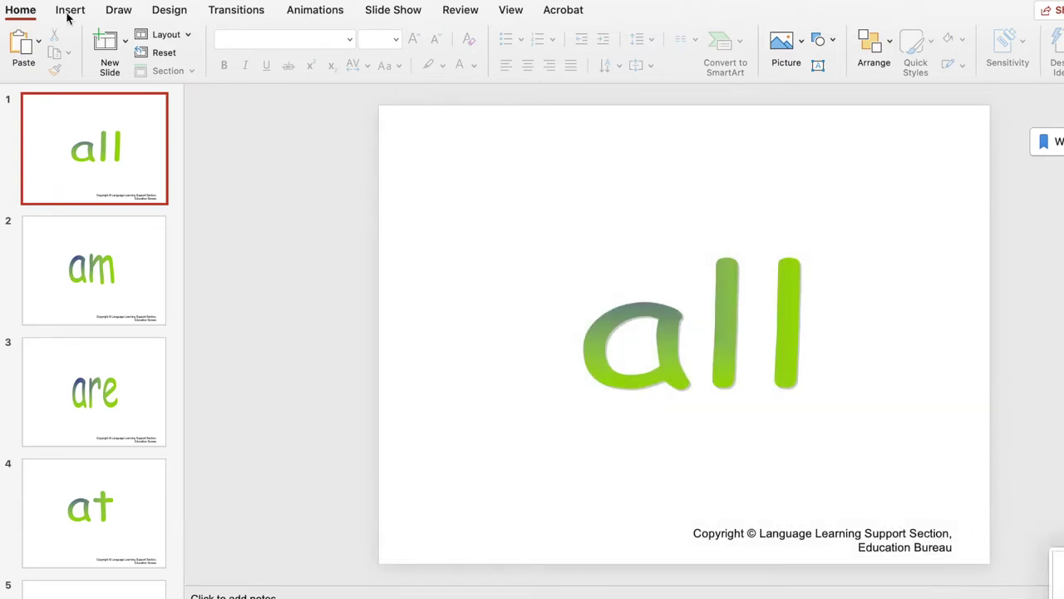
Select the 'am' slide and capture it as a second screenshot
click(90, 251)
key(super+shift+4)
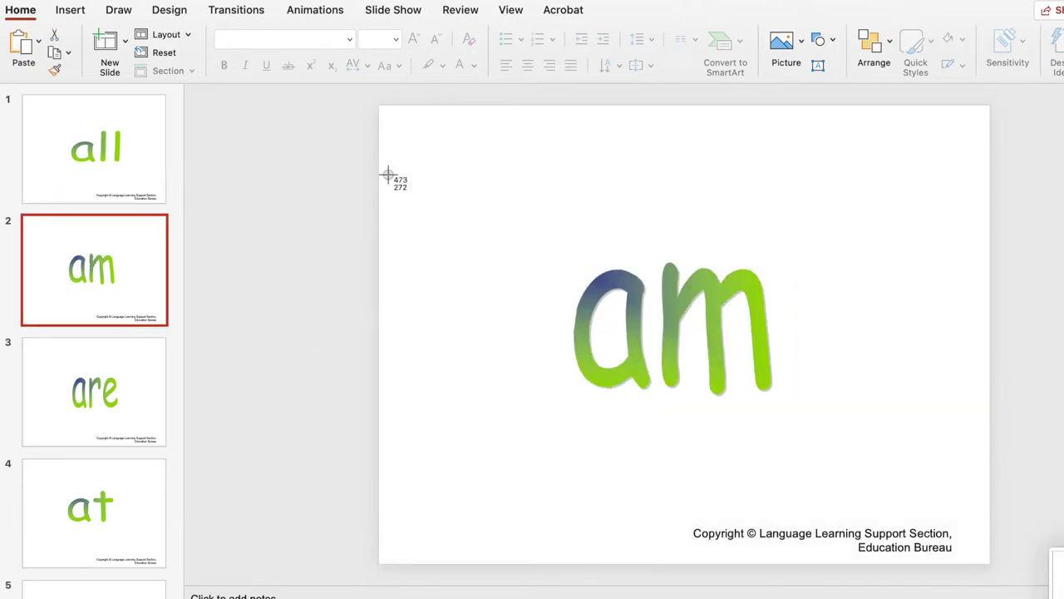
drag(379, 107, 988, 565)
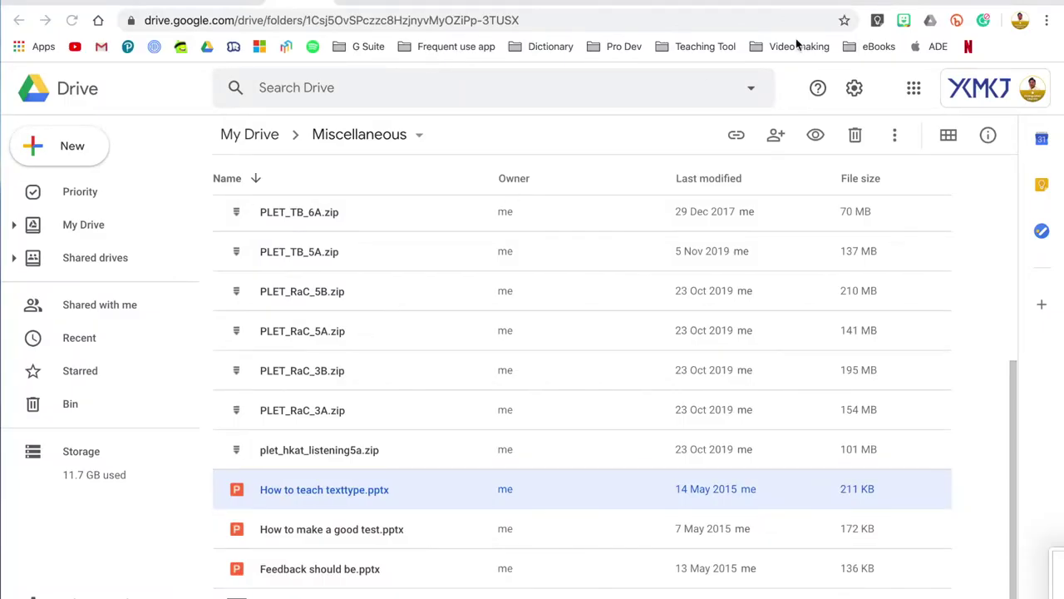
In a new tab, go to Google Forms from the G Suite bookmarks and create a blank form
key(ctrl+t)
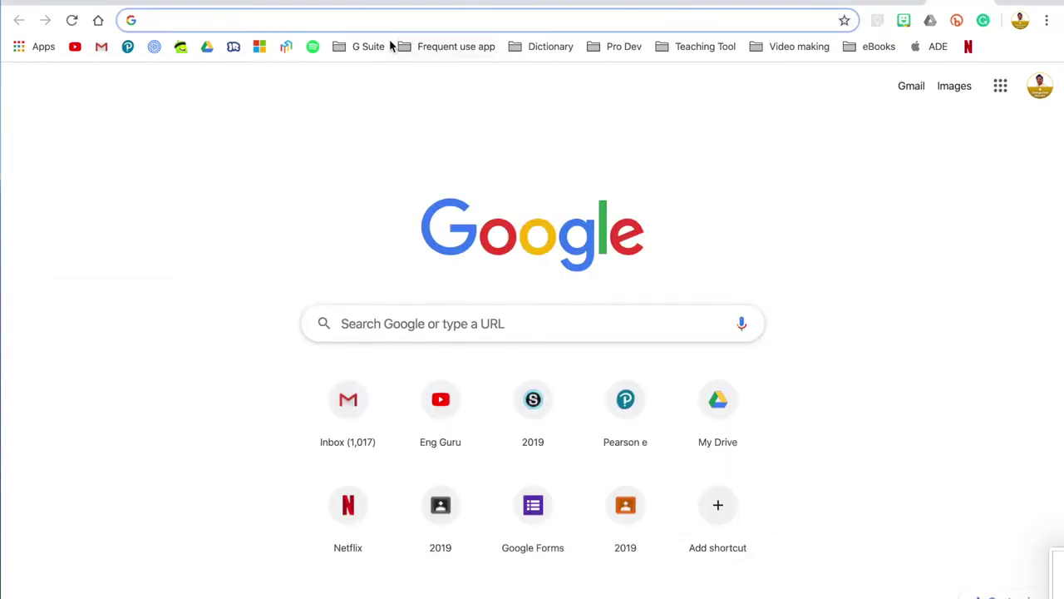
click(369, 47)
click(371, 78)
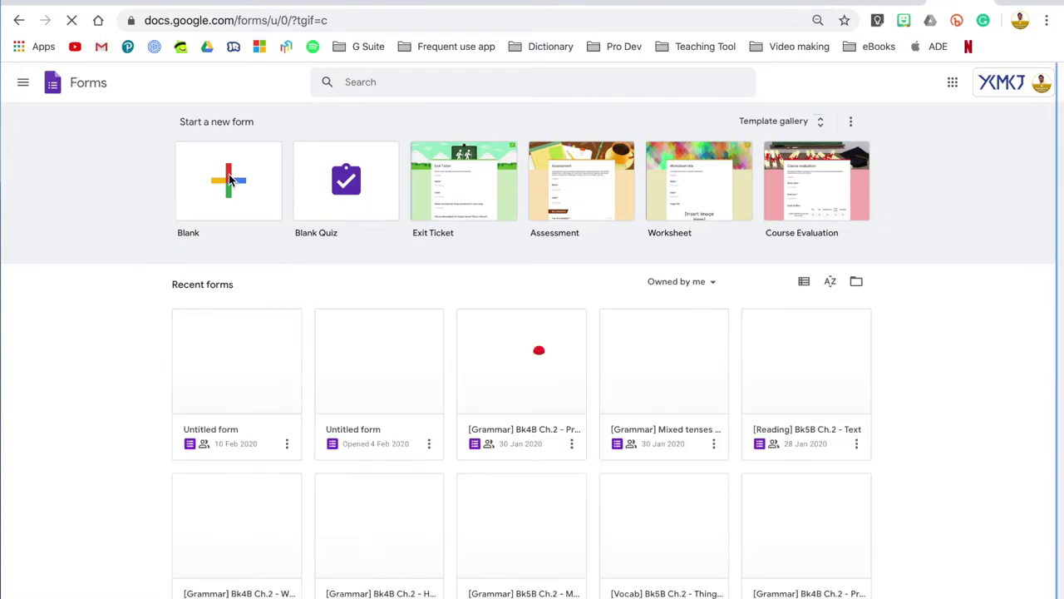
click(266, 208)
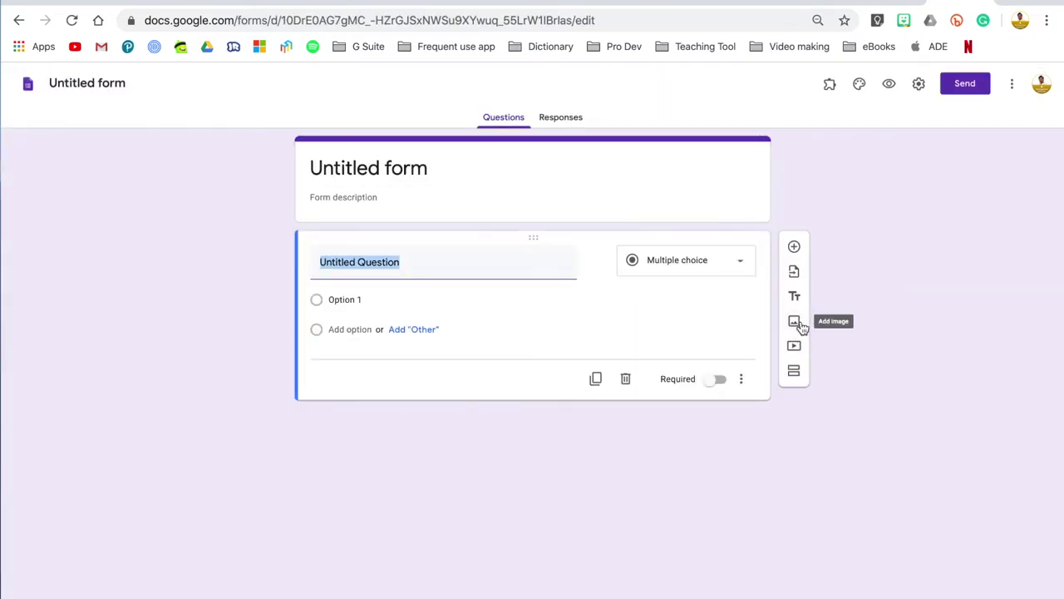
Upload the 'all' and 'am' slide screenshots into the form as image items
click(800, 326)
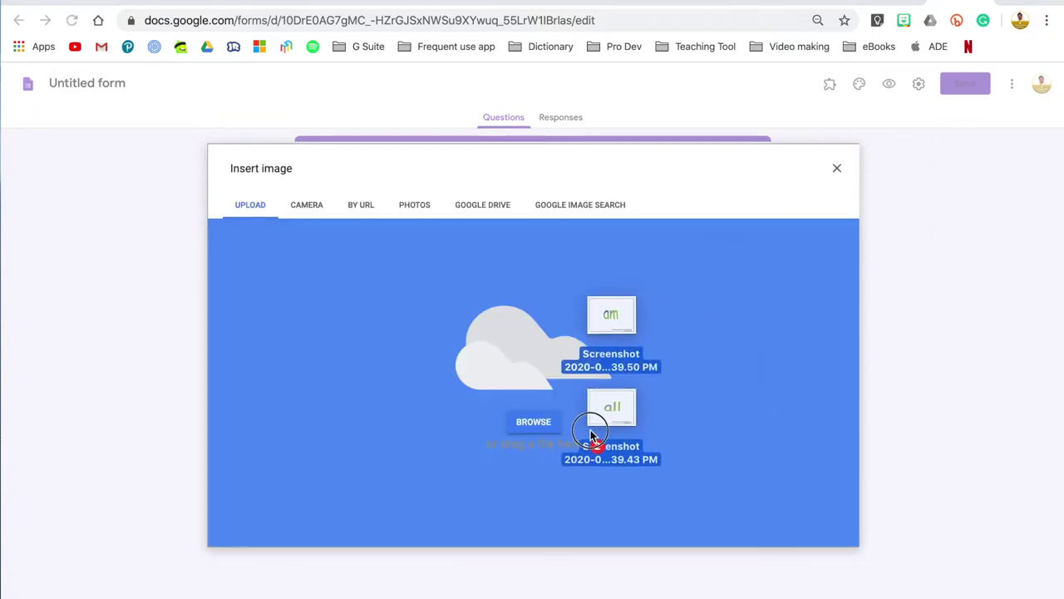
drag(857, 274, 592, 432)
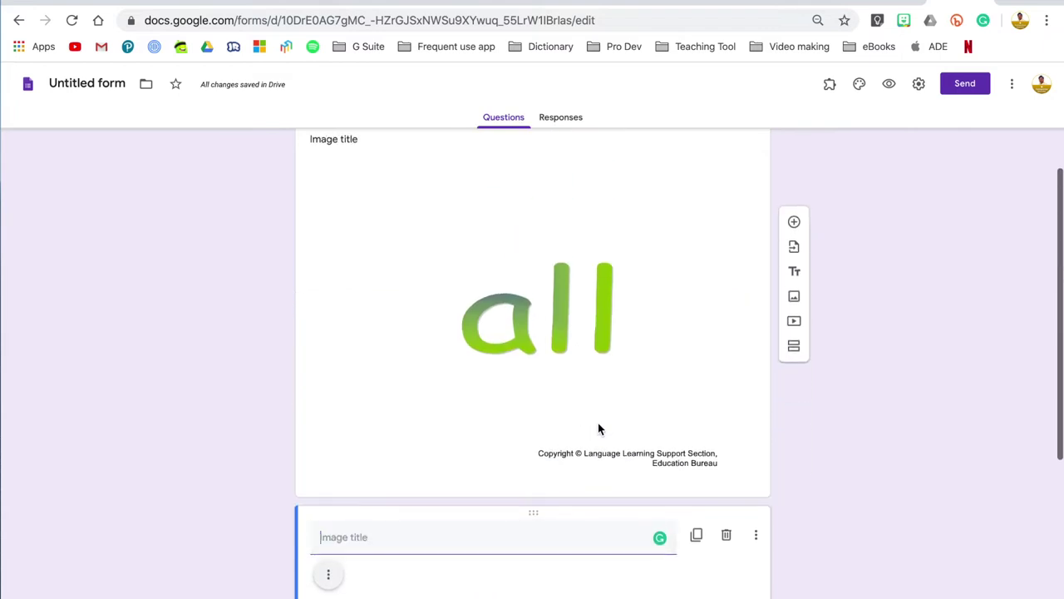
click(597, 430)
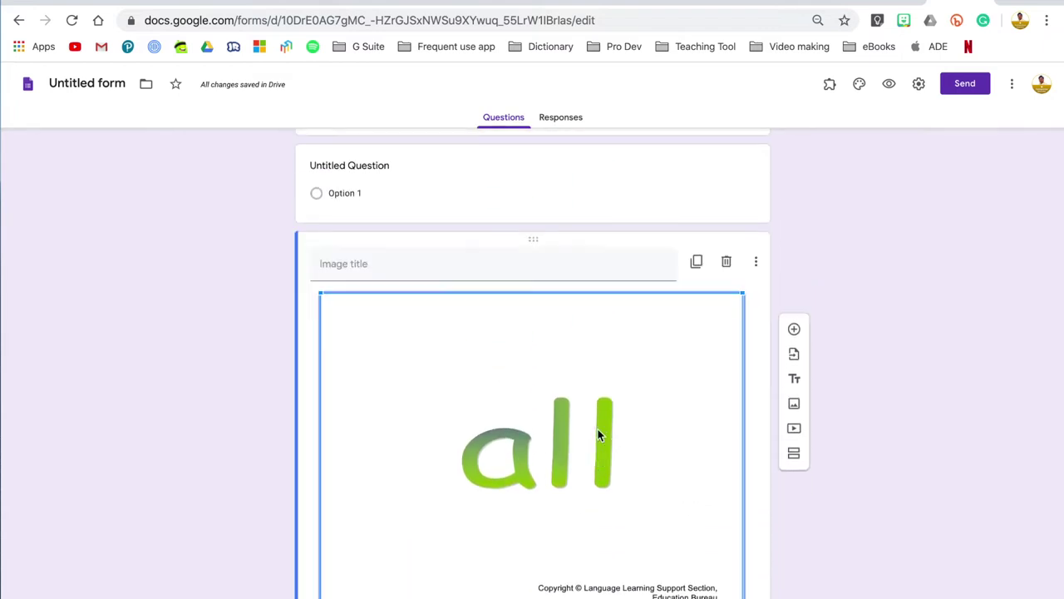
click(873, 430)
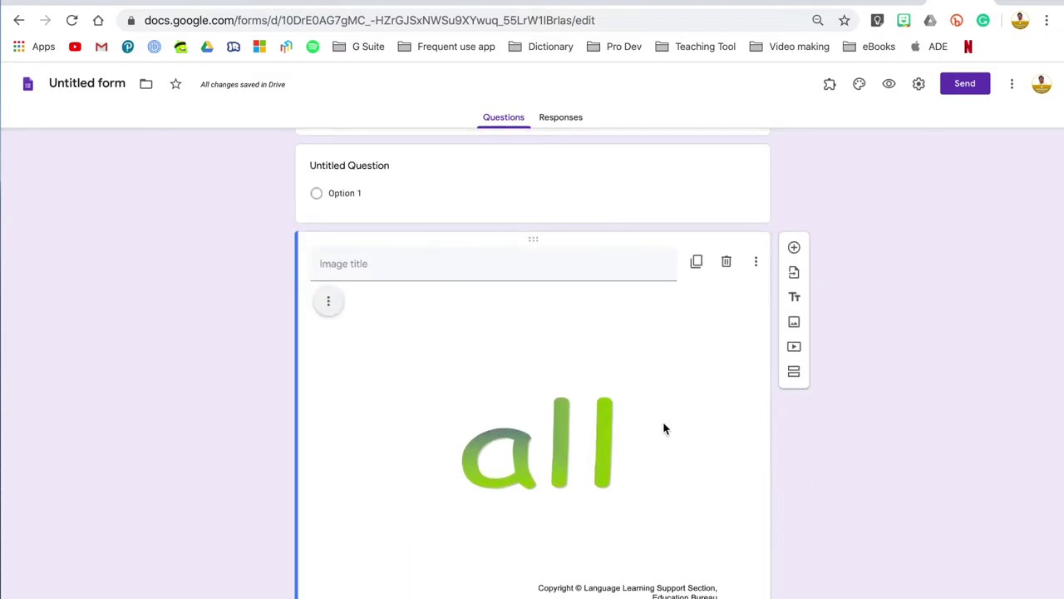
scroll(663, 428, up, 2)
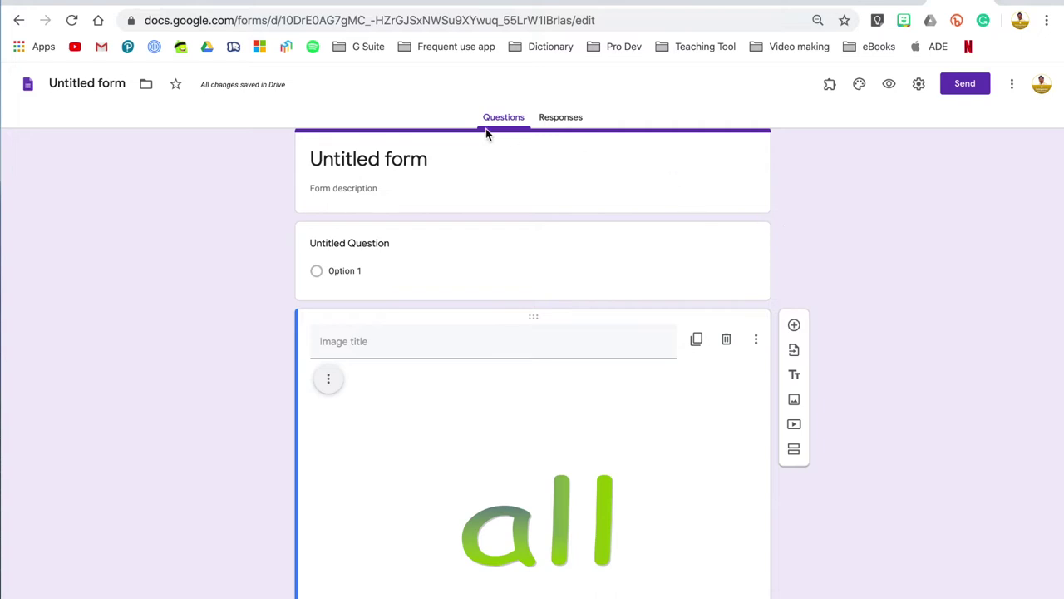
click(298, 3)
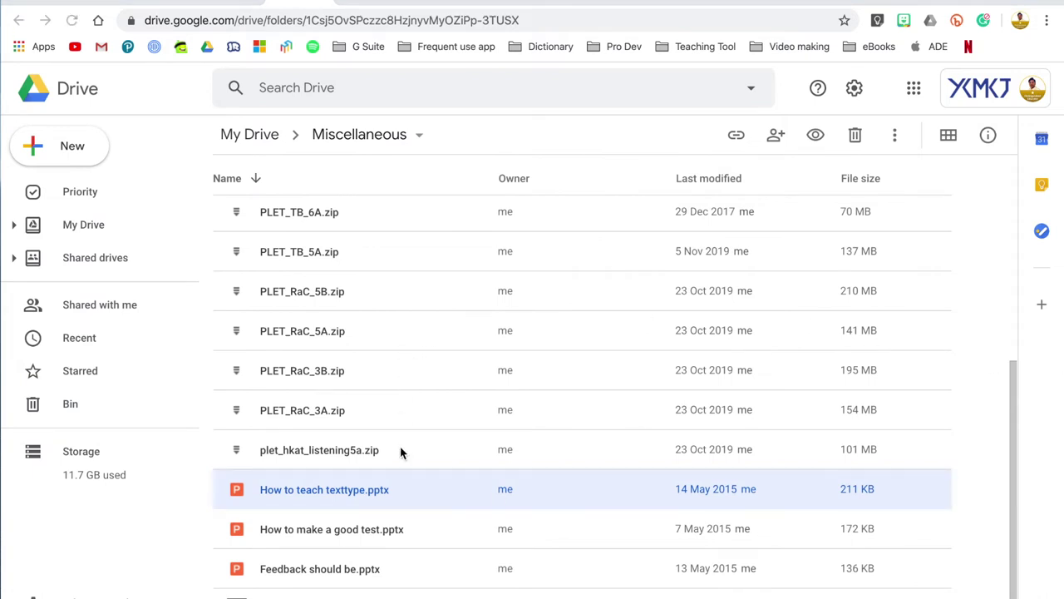
Open How to teach texttype.pptx with Google Slides from the Drive folder
right_click(325, 490)
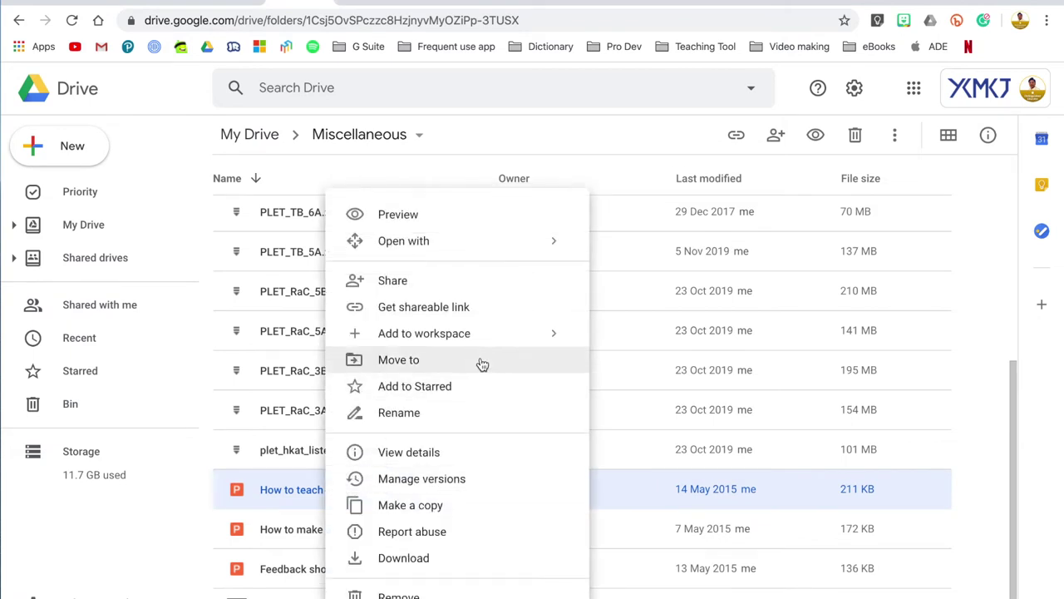
mouse_move(403, 240)
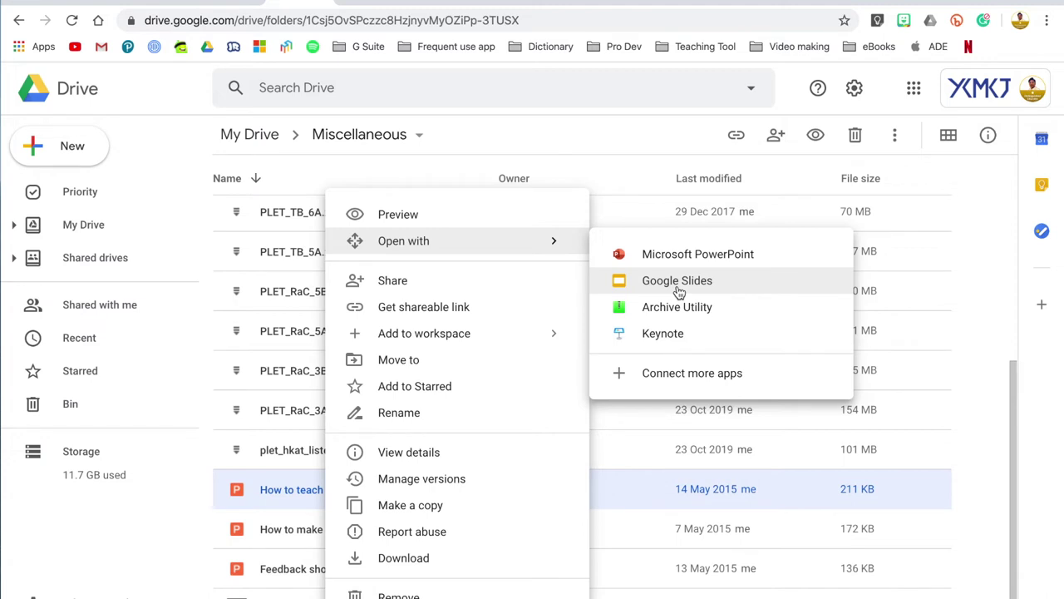
click(677, 282)
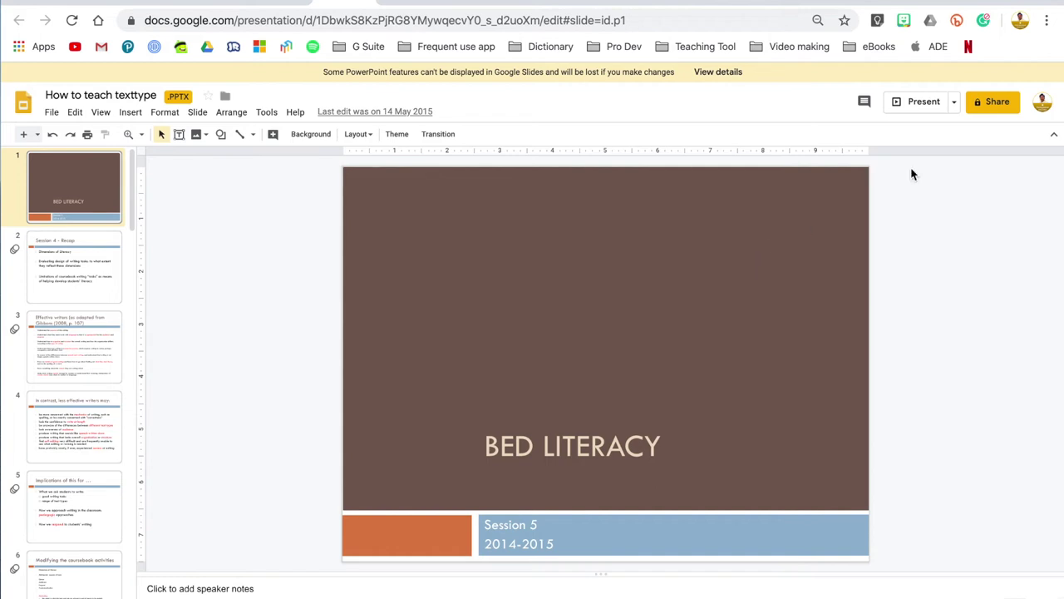
Share the deck as 'On – Anyone with the link' can view, save, and copy the link
click(994, 102)
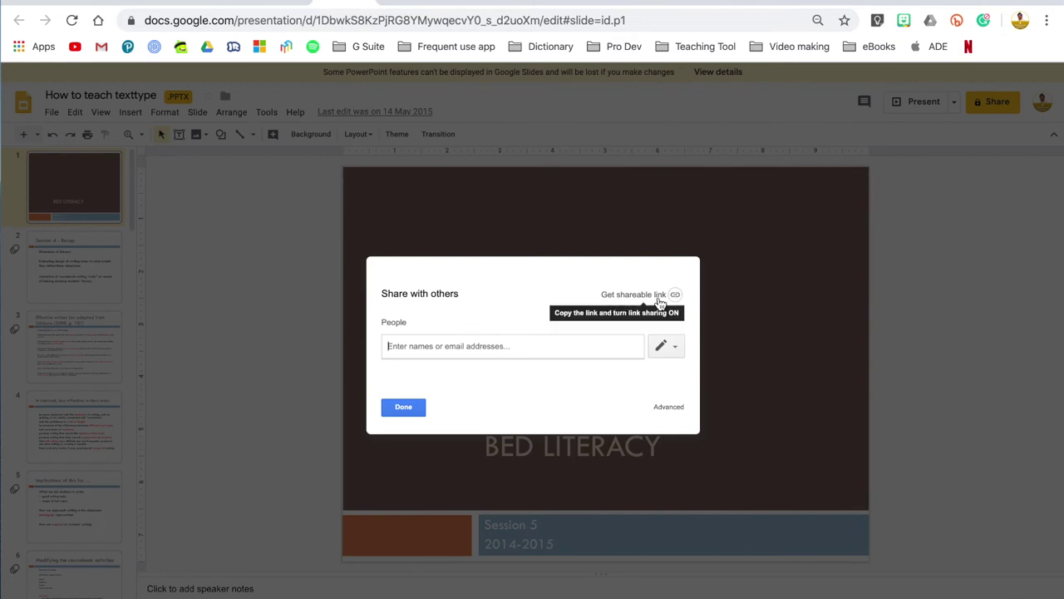
click(661, 297)
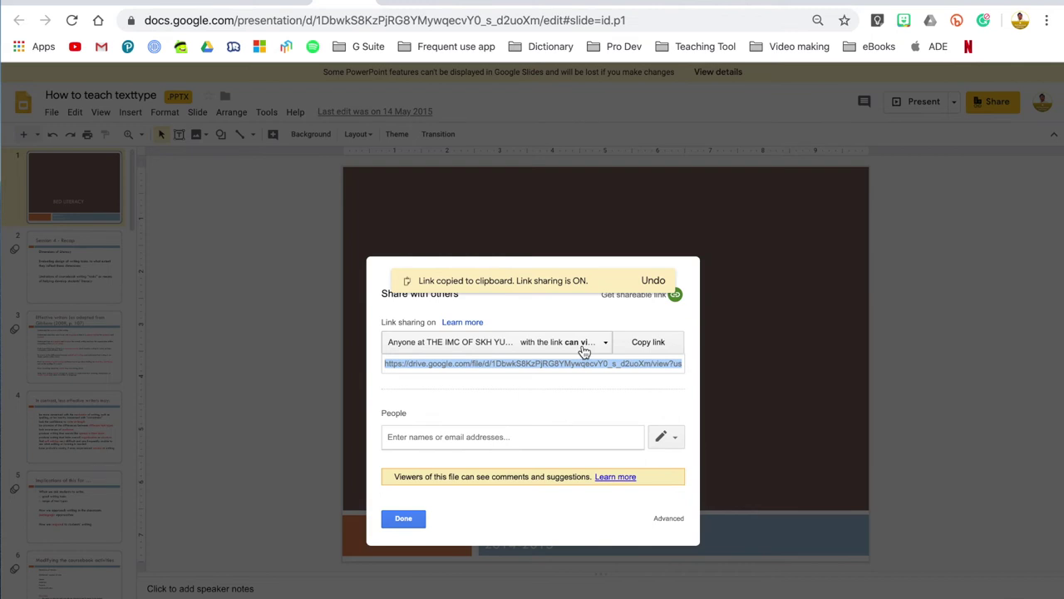
click(577, 350)
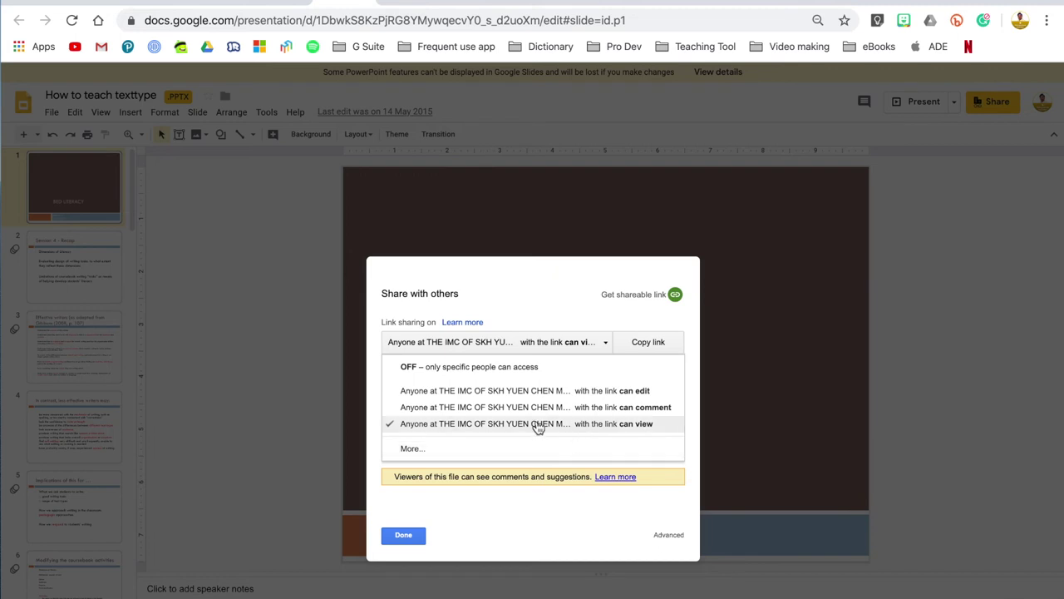
click(466, 450)
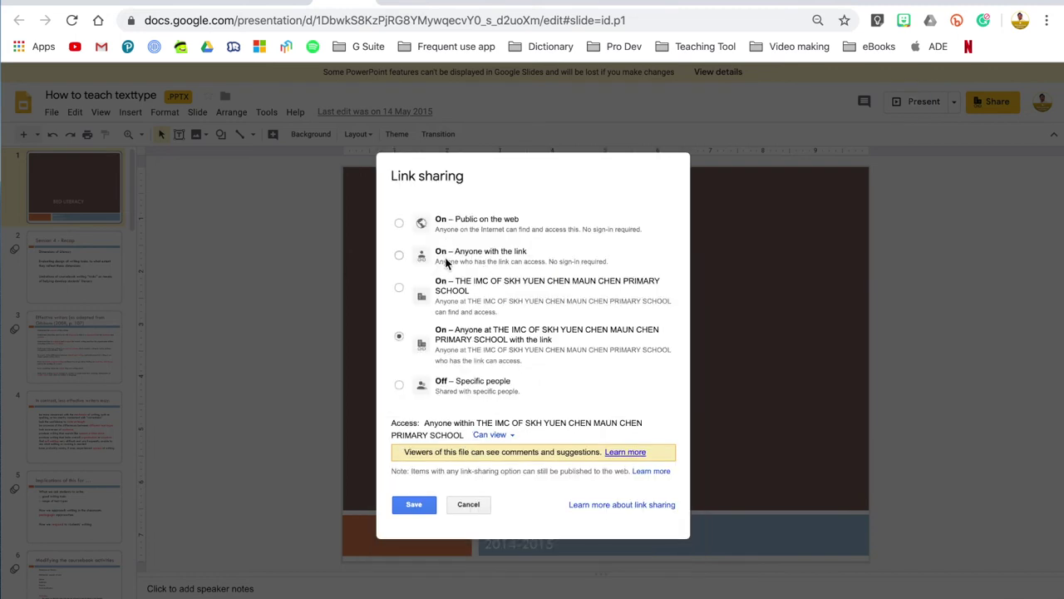
click(446, 261)
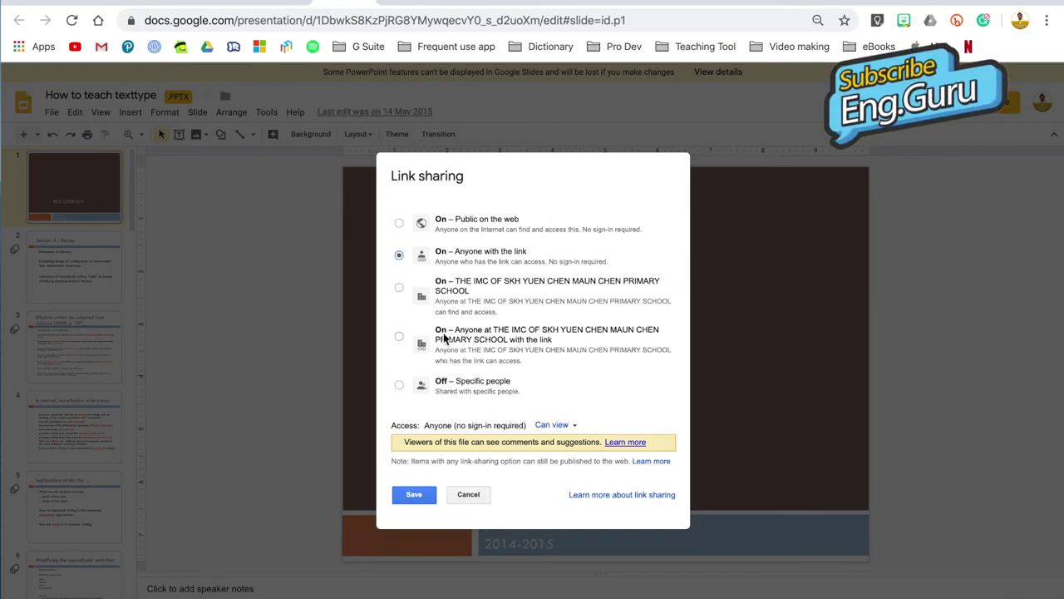
click(422, 343)
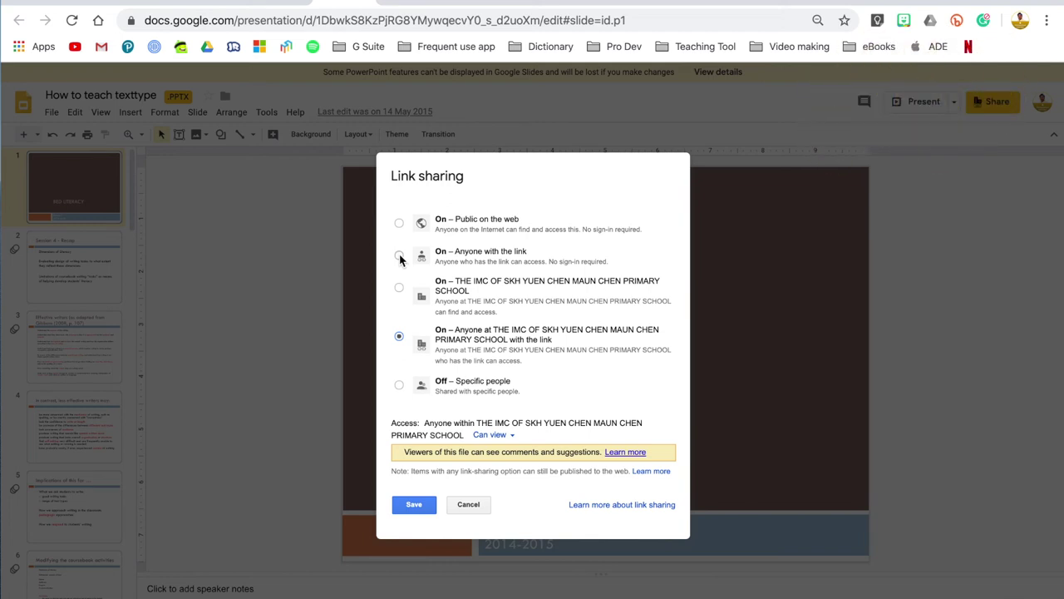
click(399, 256)
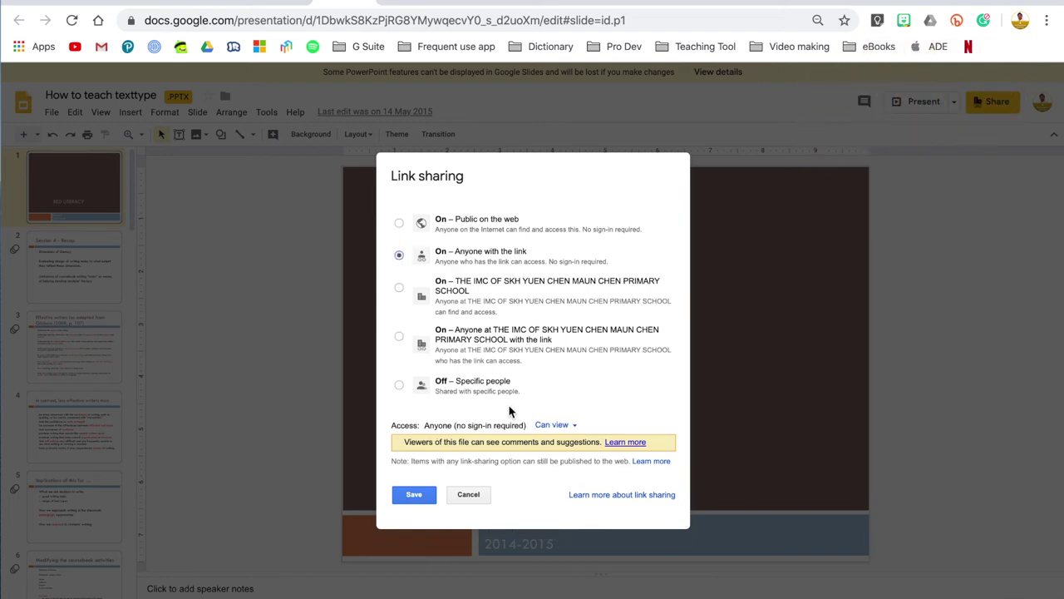
click(414, 496)
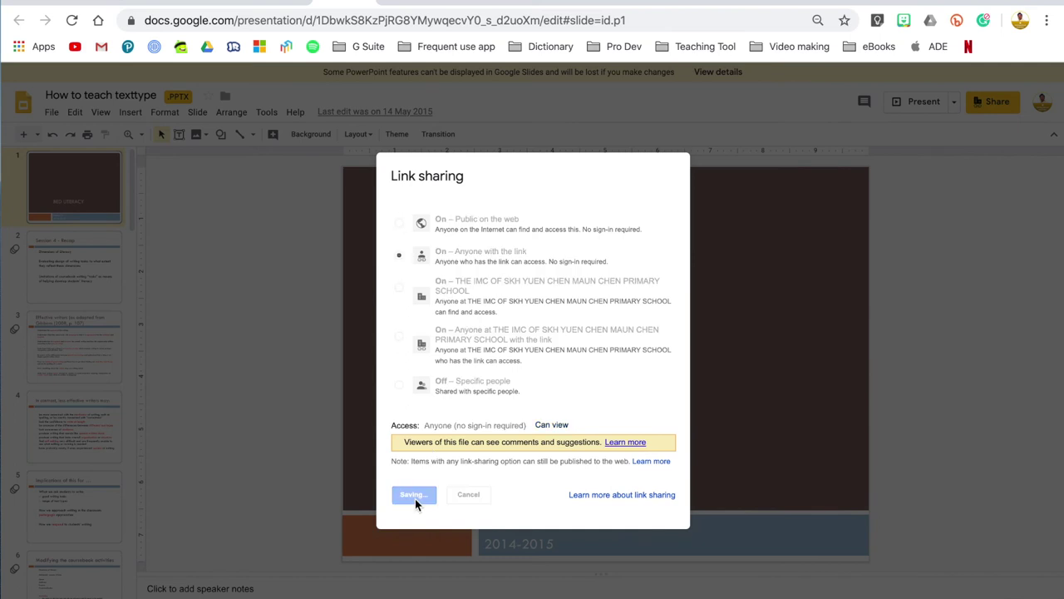
click(633, 295)
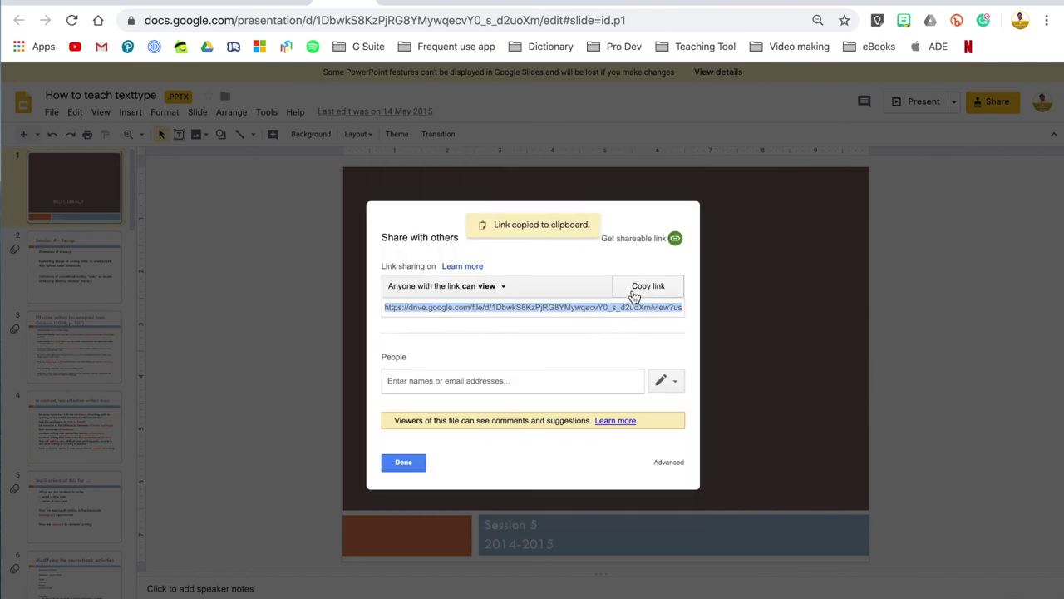
click(956, 5)
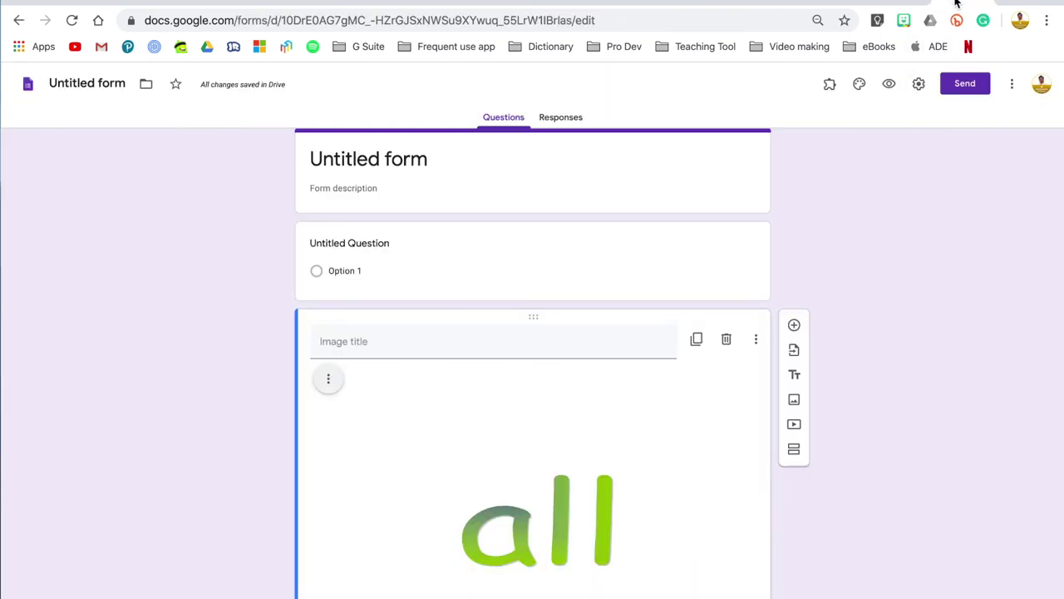
Add a title item 'Read these slides before you finish the exercise' below the top card
mouse_move(482, 266)
click(628, 205)
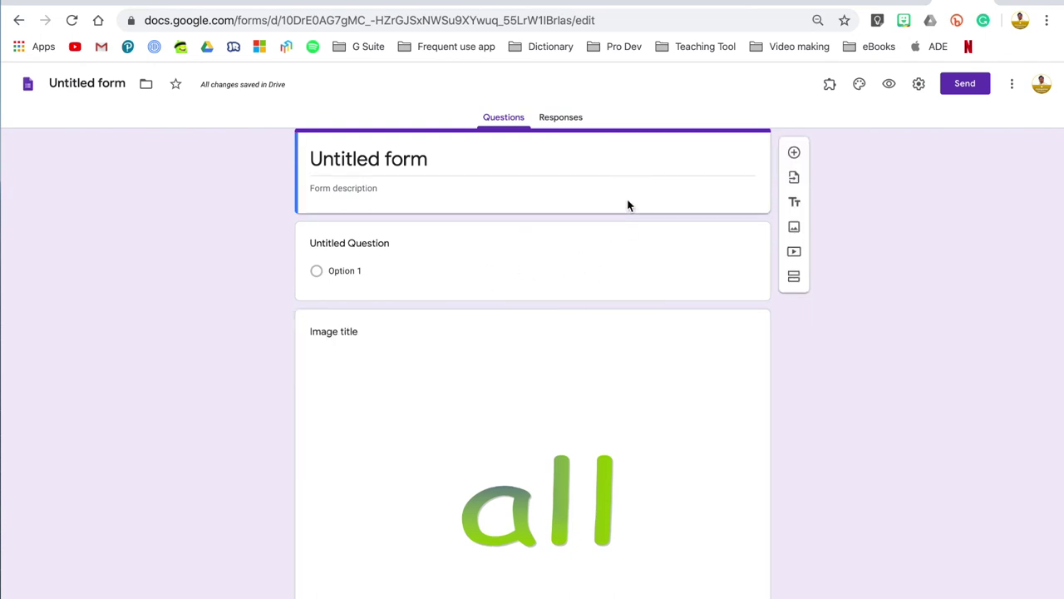
click(796, 212)
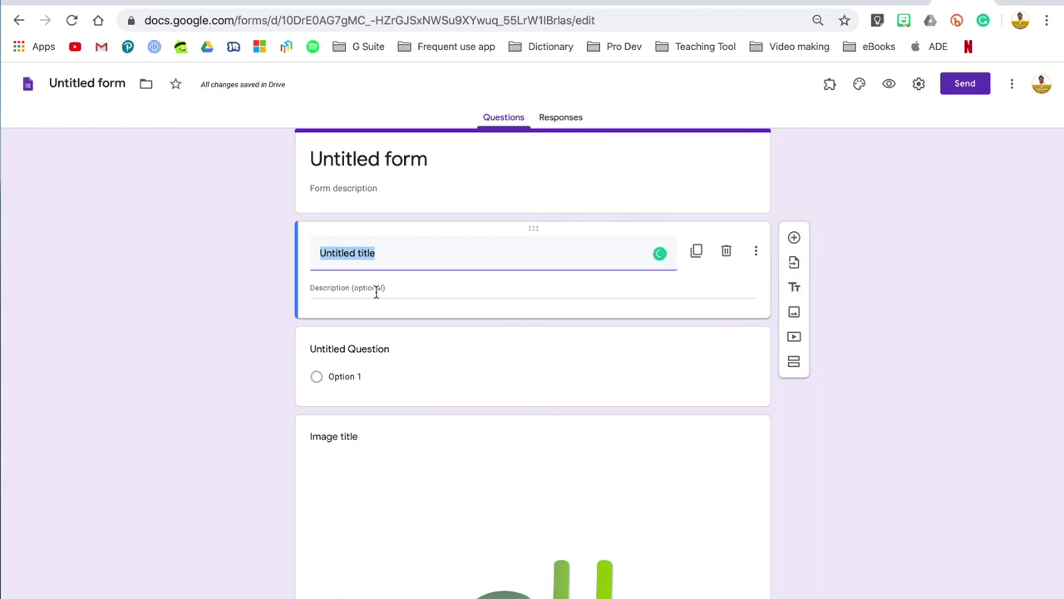
text(Read this)
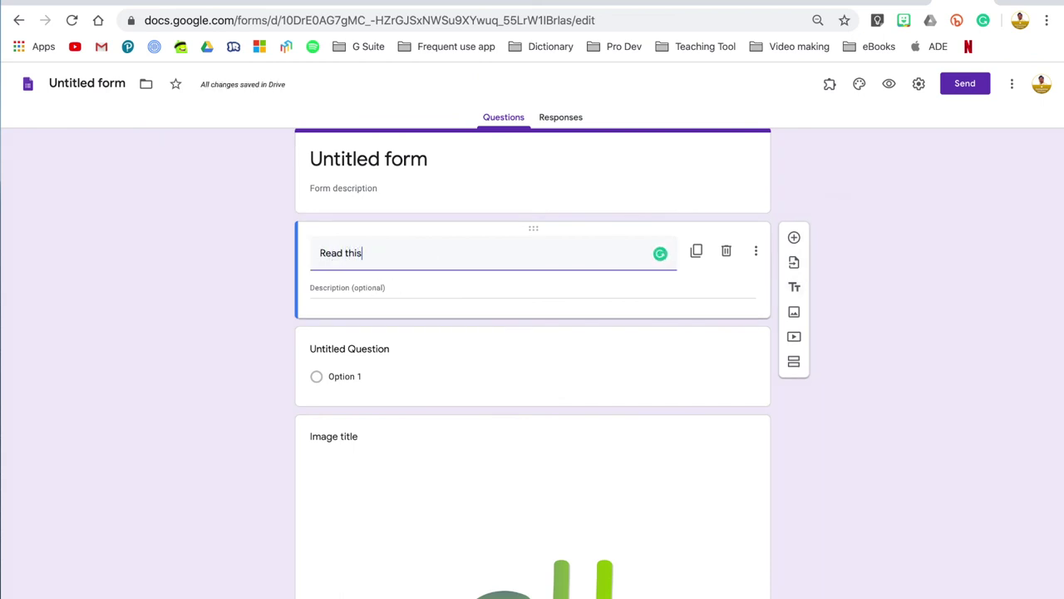
key(BackSpace)
key(BackSpace)
text(ese slides befgo)
key(BackSpace)
key(BackSpace)
key(BackSpace)
key(BackSpace)
key(BackSpace)
key(BackSpace)
text(ore y)
text(ou finish the)
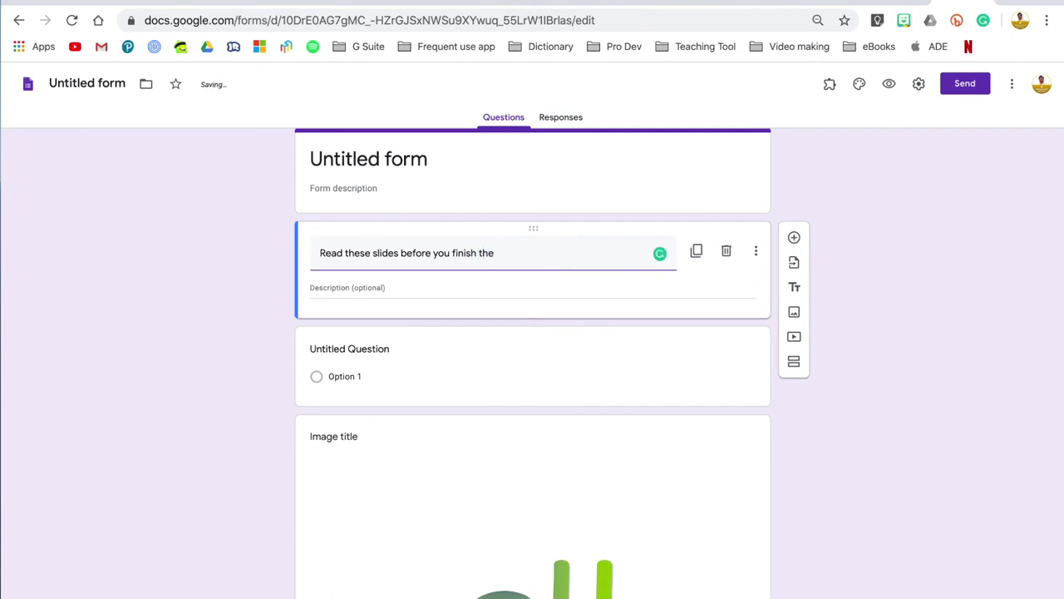
text(r)
Paste the deck's sharing link as the item description and test it from the form preview
click(376, 287)
key(ctrl+v)
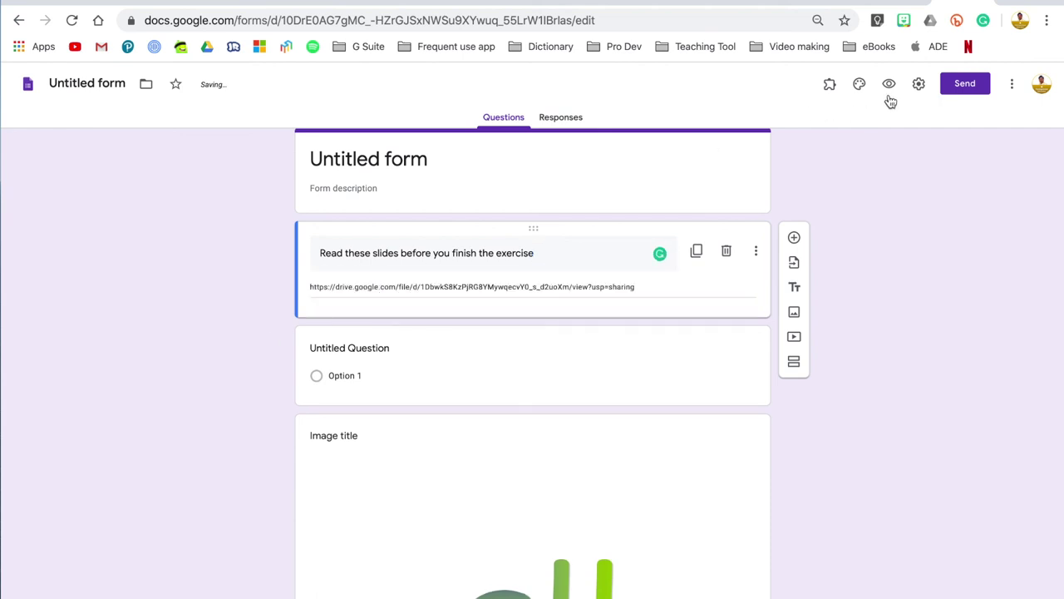
click(889, 84)
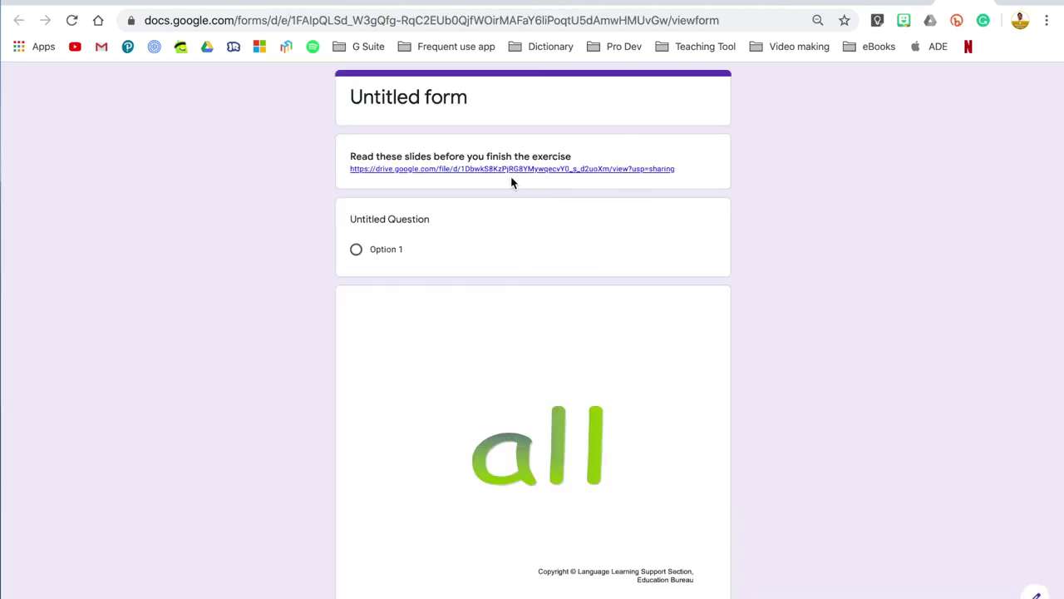
click(480, 169)
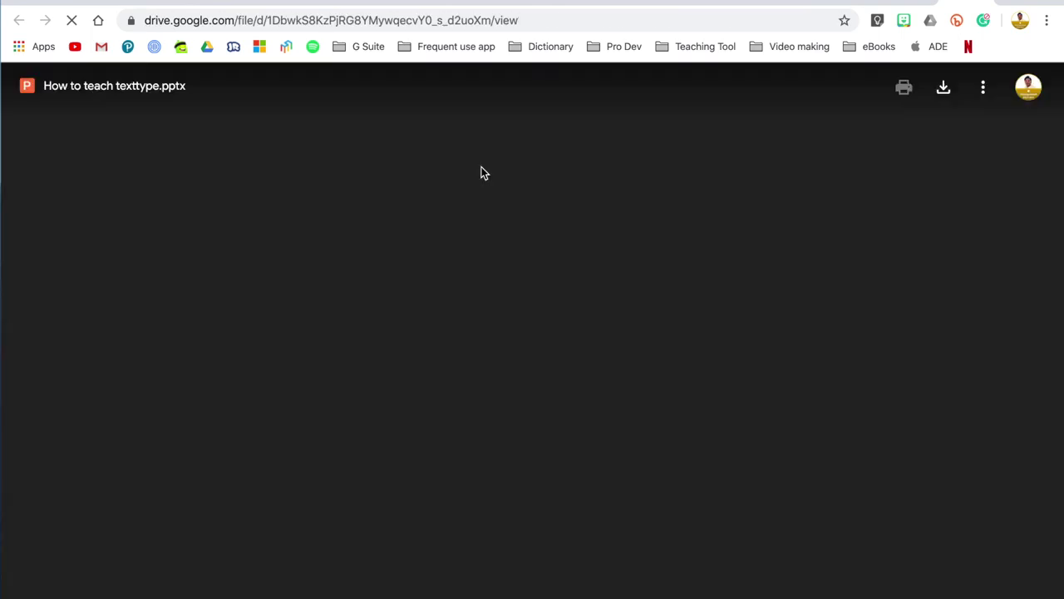
scroll(495, 301, down, 2)
scroll(494, 373, down, 5)
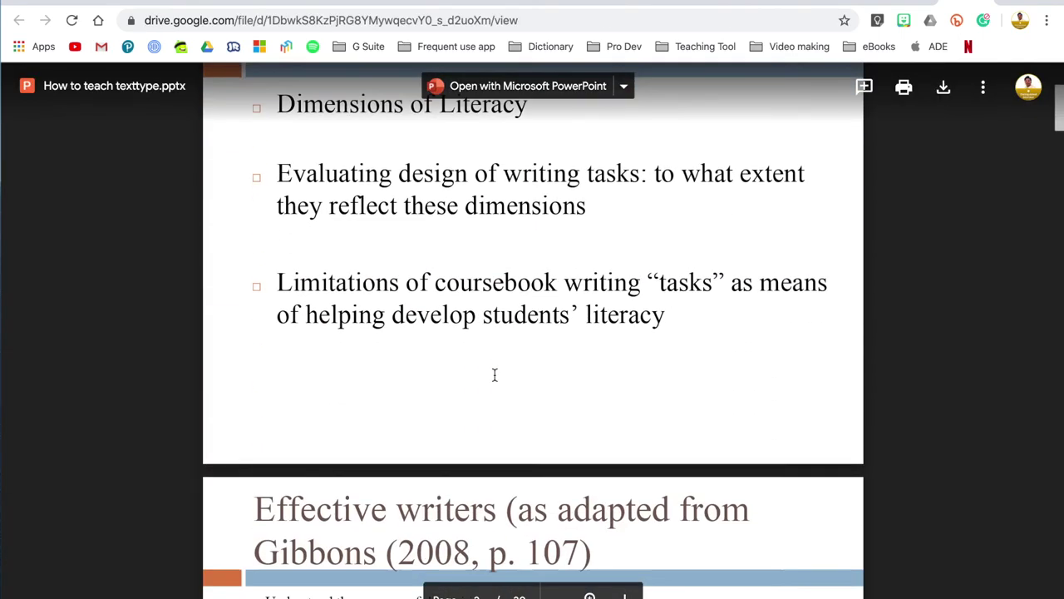